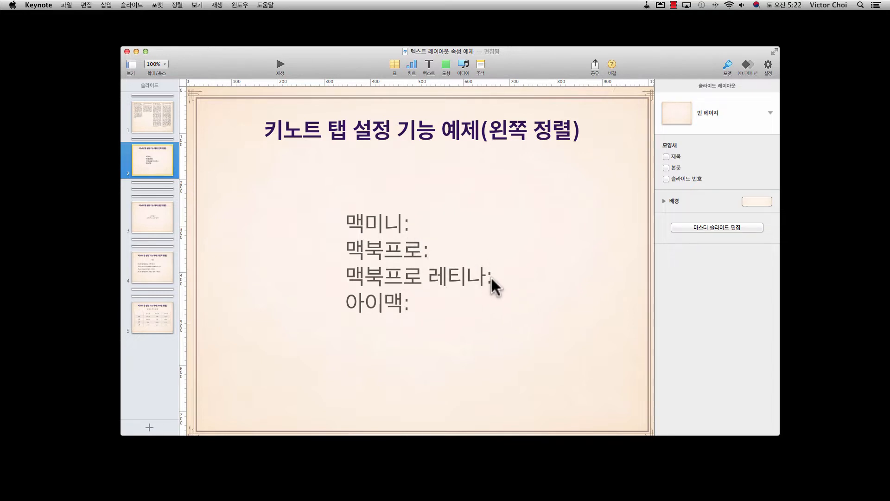
Select the "맥미니:" line on slide 2 and show its tab settings in the text layout options
click(369, 224)
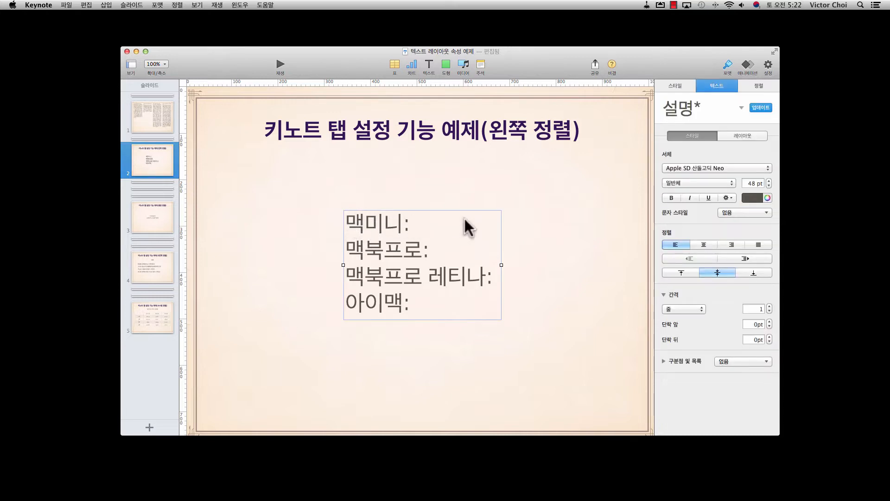
double_click(470, 303)
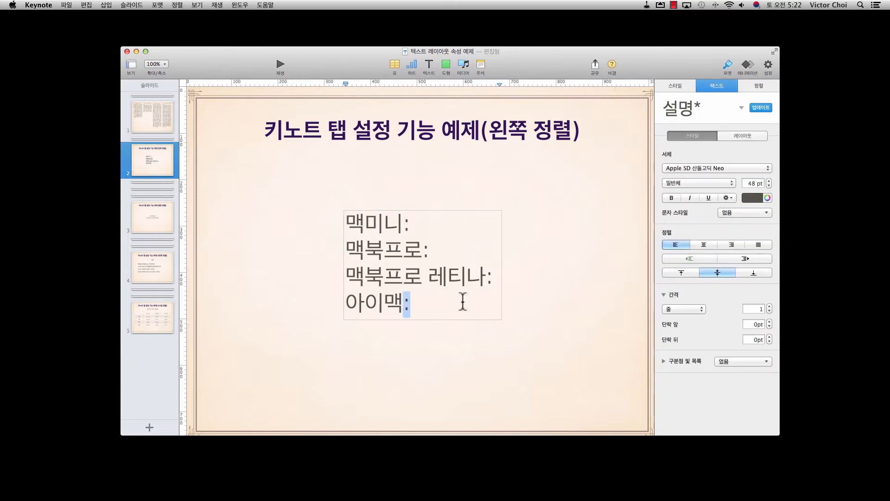
click(410, 222)
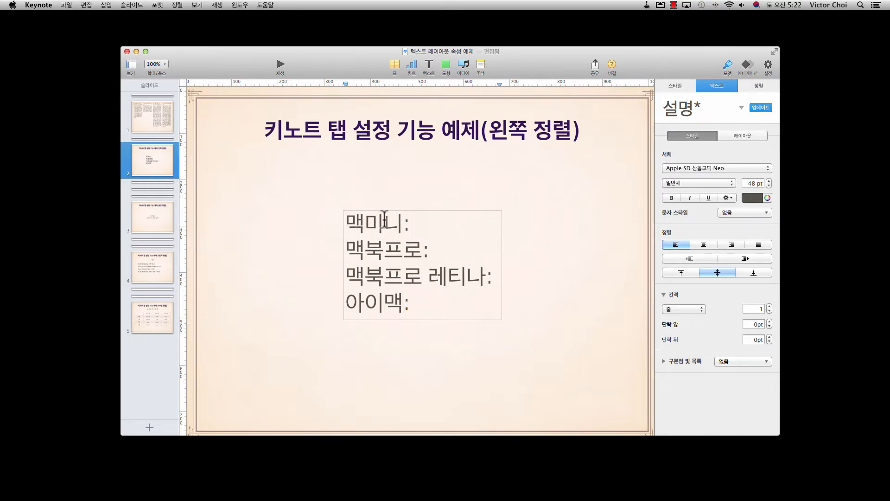
drag(416, 222, 348, 217)
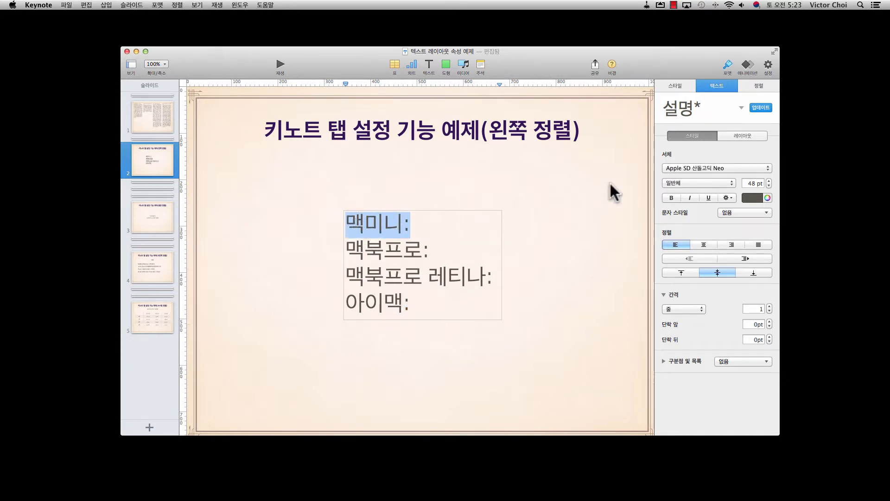
click(742, 135)
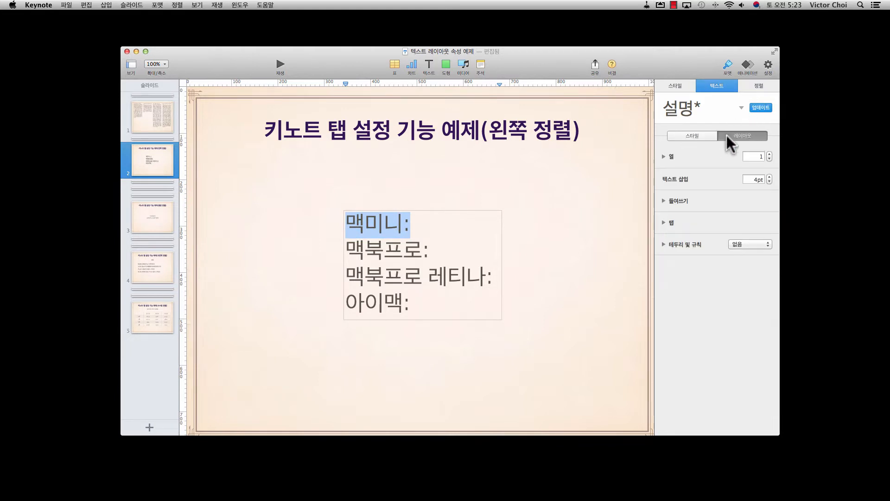
click(662, 221)
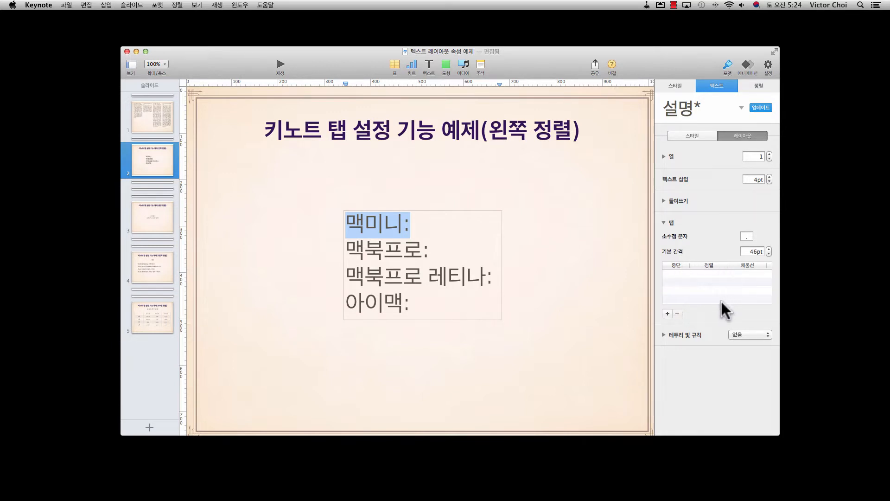
Add a left-aligned tab stop at 314 pt to the "맥미니:" line and insert a tab before its colon
click(667, 311)
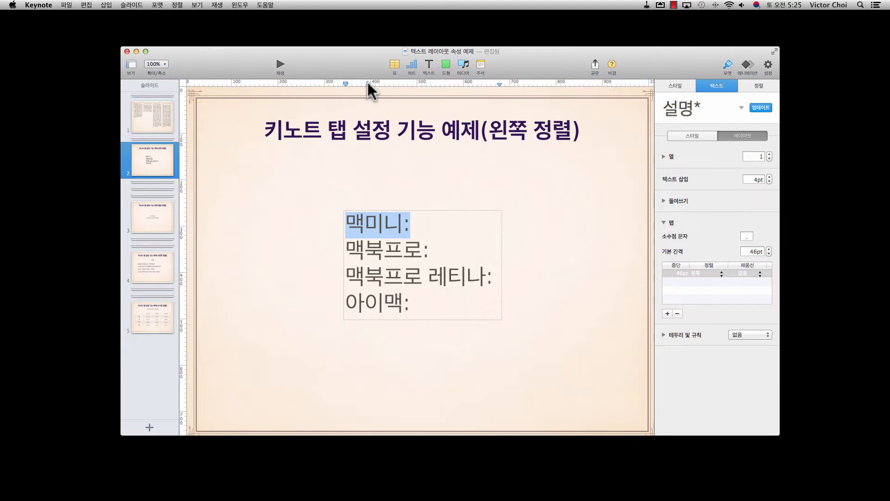
drag(368, 82, 490, 80)
click(405, 225)
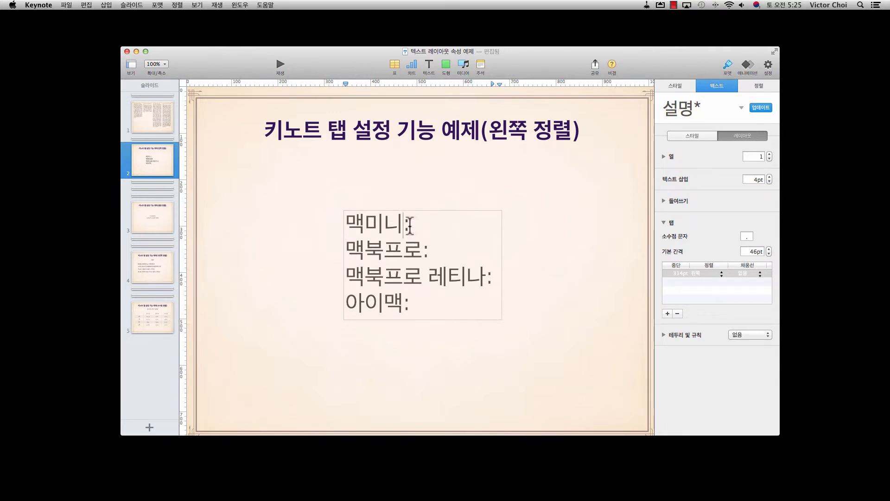
key(Tab)
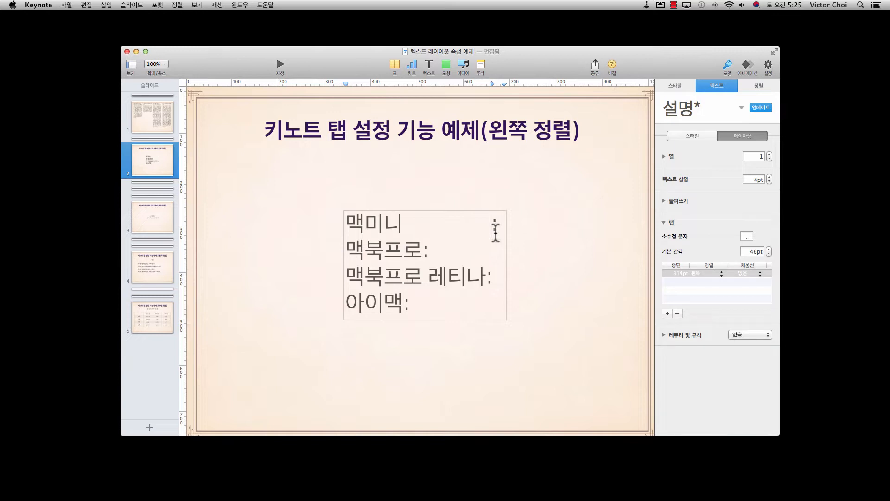
click(424, 250)
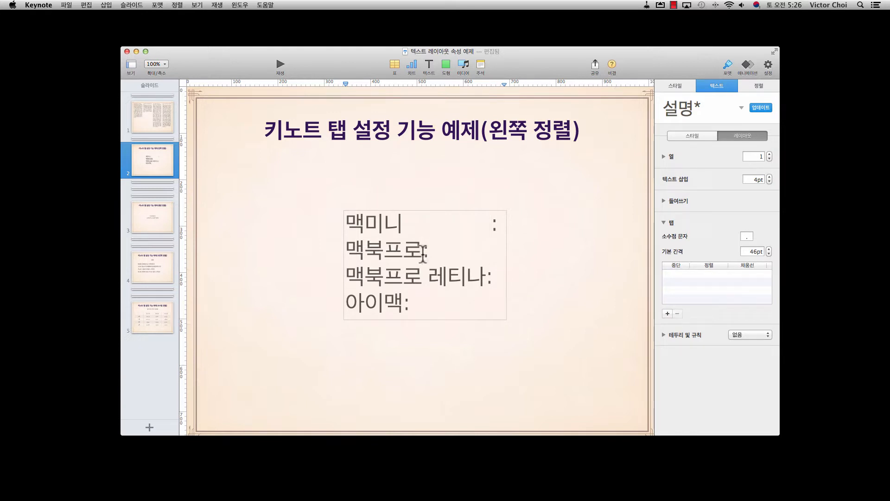
key(Tab)
key(BackSpace)
click(405, 225)
Add a left-aligned tab stop at 314 pt to the "맥북프로:" line and insert a tab before its colon
click(423, 250)
click(669, 313)
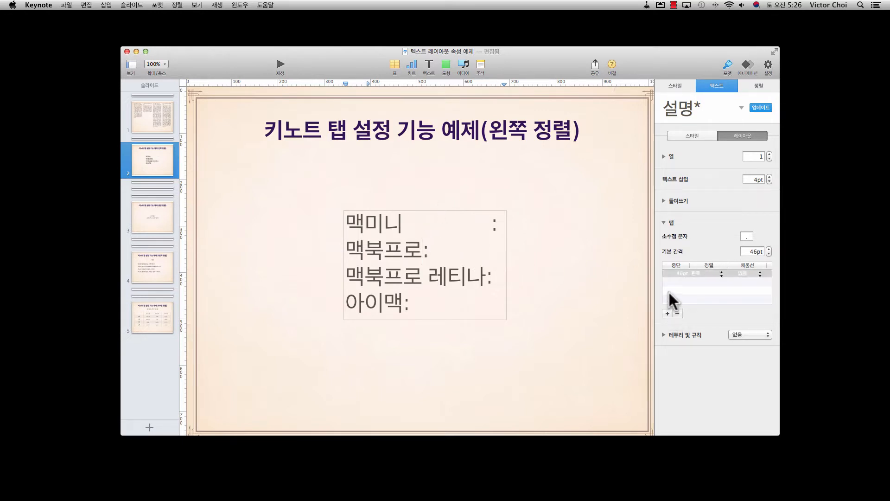
drag(366, 83, 492, 82)
click(423, 251)
key(Tab)
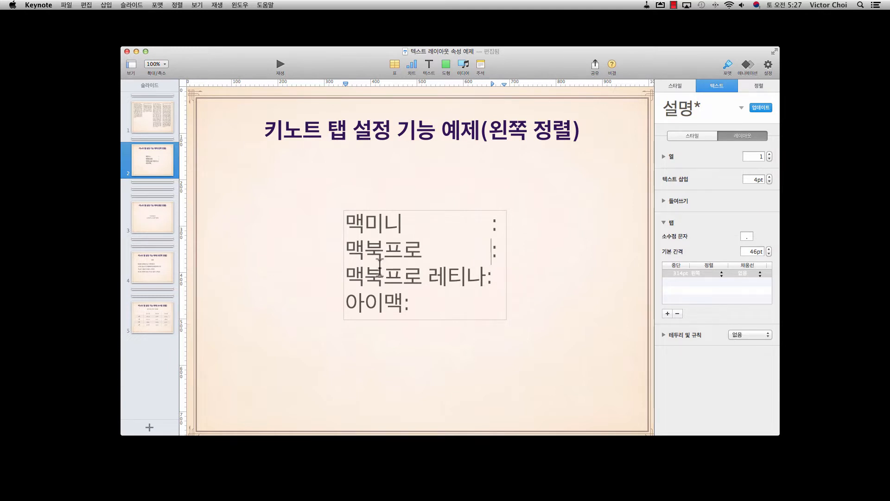
Copy the style of the whole "맥북프로" line, including its tab stop
click(347, 252)
drag(347, 252, 515, 251)
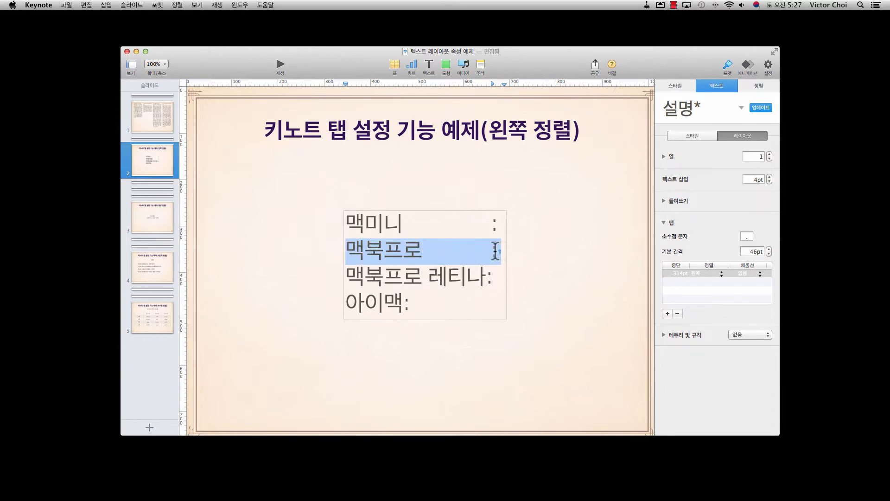
click(158, 5)
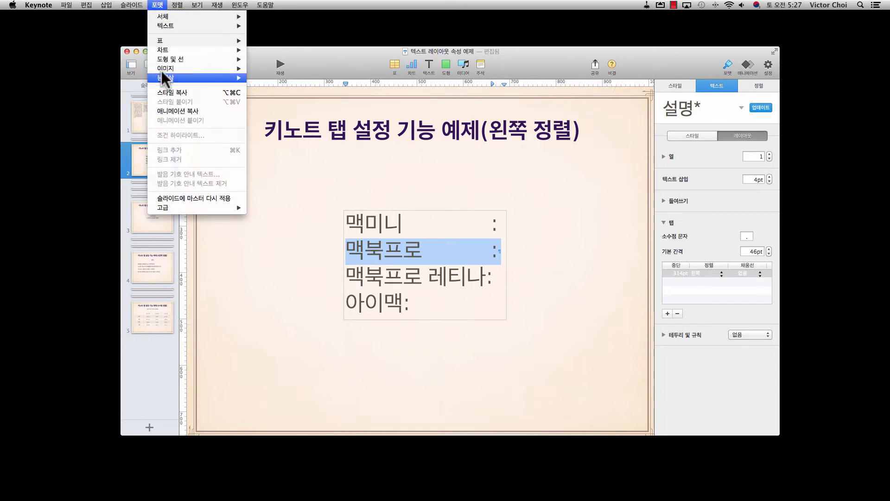
click(163, 92)
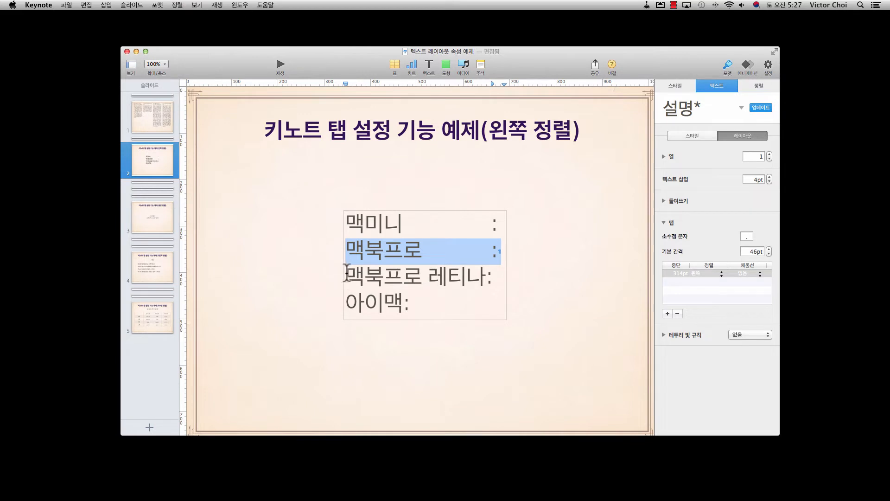
Paste the copied style onto the "맥북프로 레티나:" line and insert a tab before its colon
drag(346, 273, 505, 276)
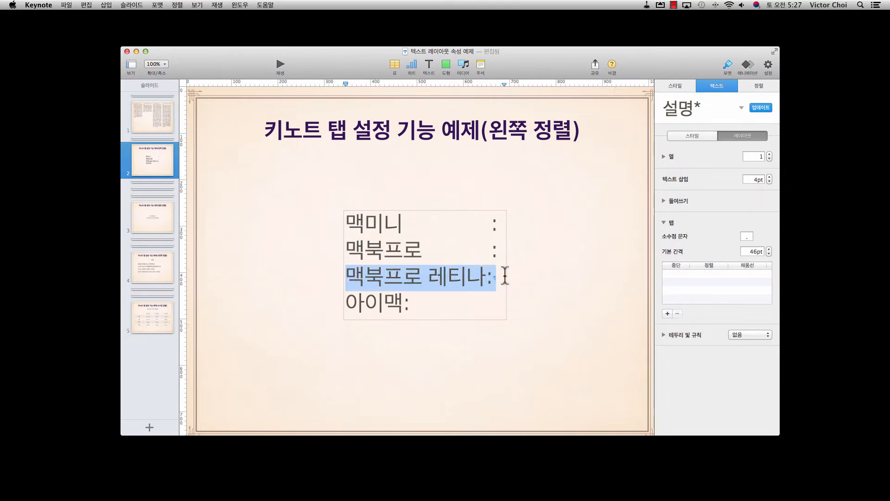
click(157, 5)
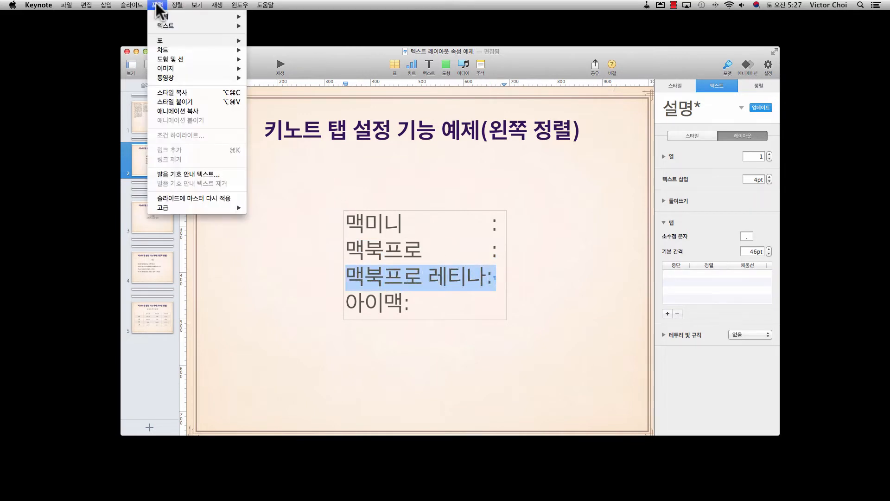
click(194, 100)
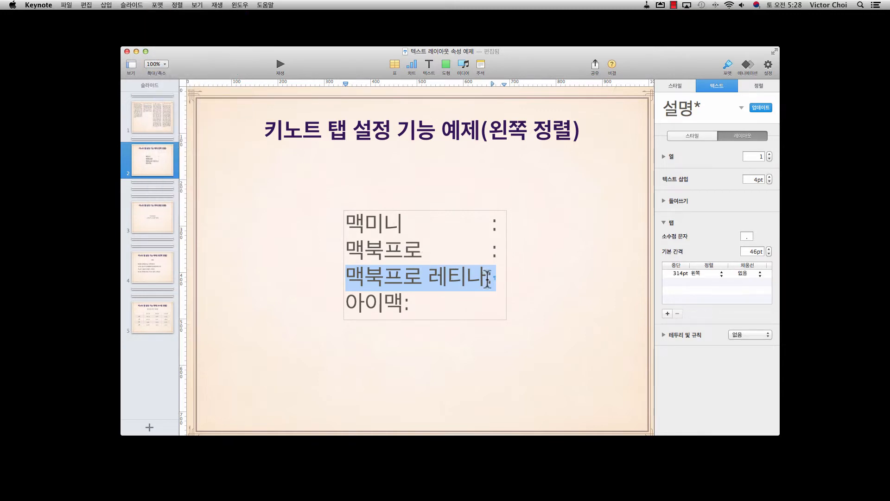
click(487, 279)
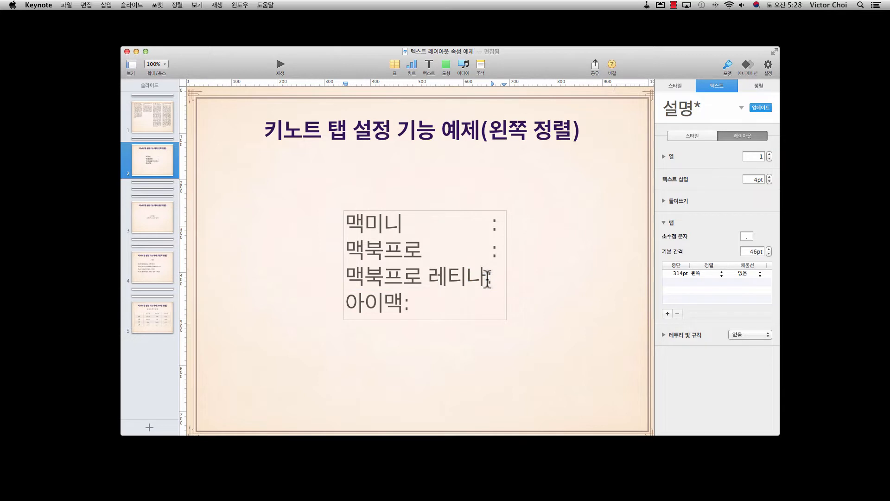
key(Tab)
Paste the copied style onto the "아이맥:" line and insert a tab before its colon
drag(411, 303, 347, 302)
key(alt+super+v)
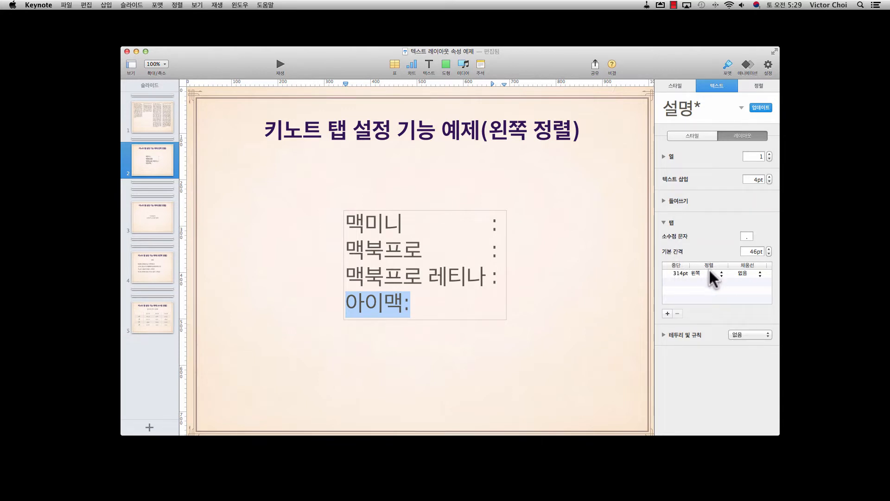
click(404, 303)
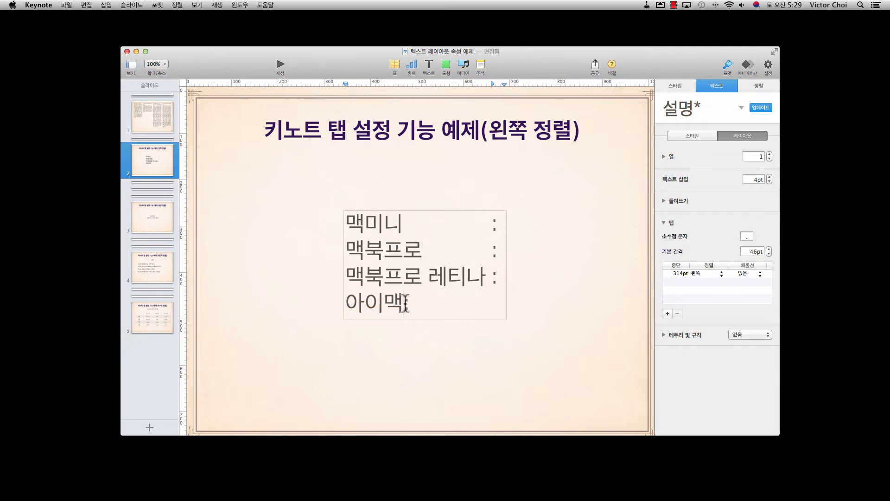
key(Tab)
On slide 3, add a tab stop with centre alignment (중앙) to the line "교육|키노트|컨설팅"
click(166, 220)
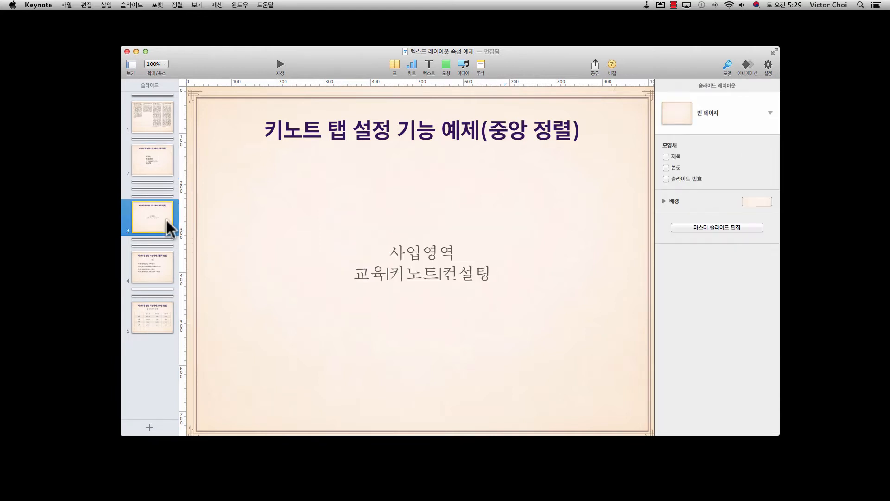
click(469, 276)
double_click(473, 274)
click(385, 274)
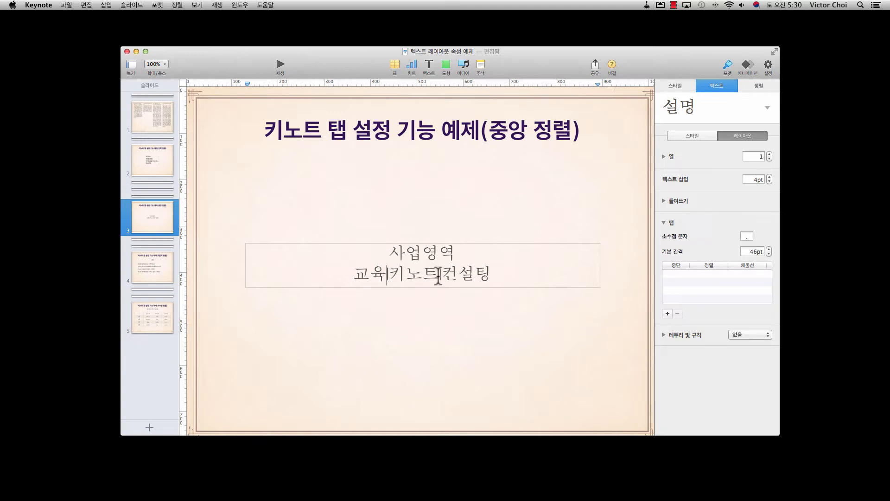
click(667, 314)
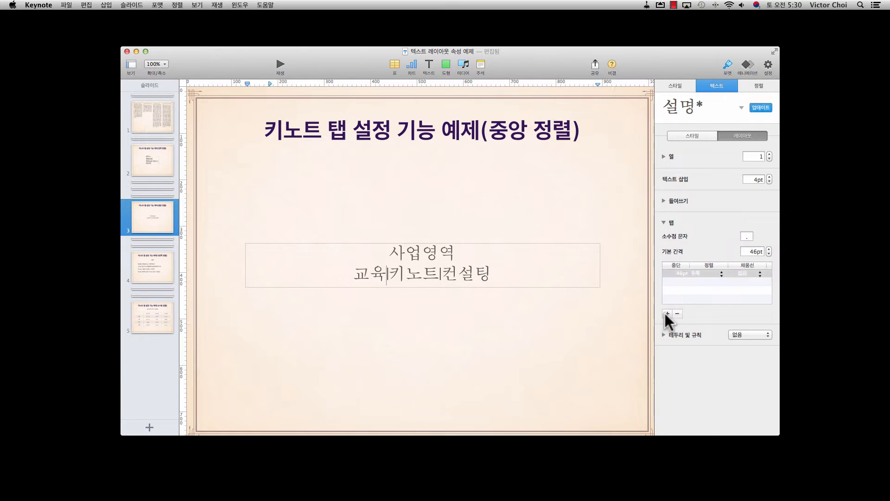
click(719, 272)
click(713, 288)
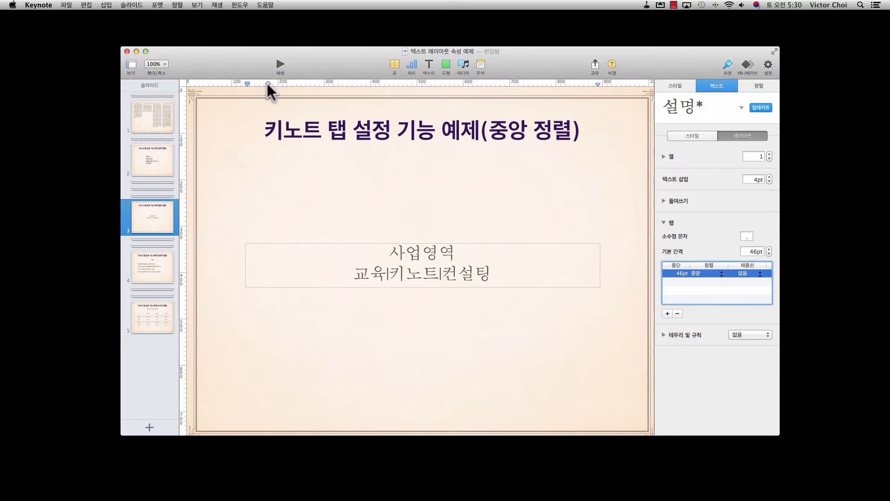
Move the centred tab stop to 386 pt and give it the dashed leader line
drag(268, 83, 426, 83)
click(761, 274)
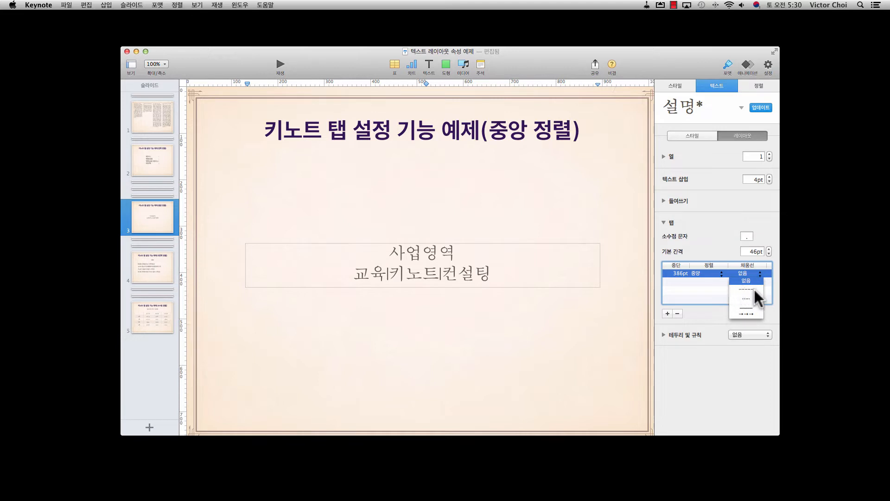
click(747, 290)
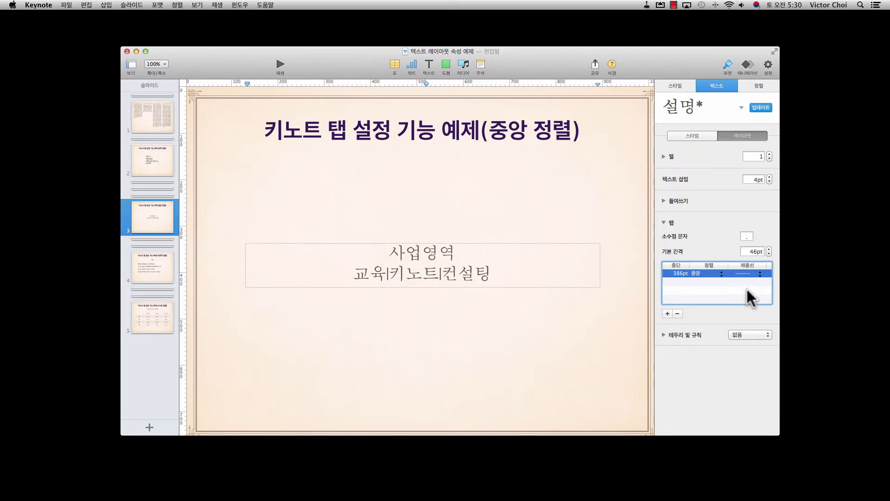
Insert a tab after "교육" and another tab before "컨설팅" in the second text line
click(386, 273)
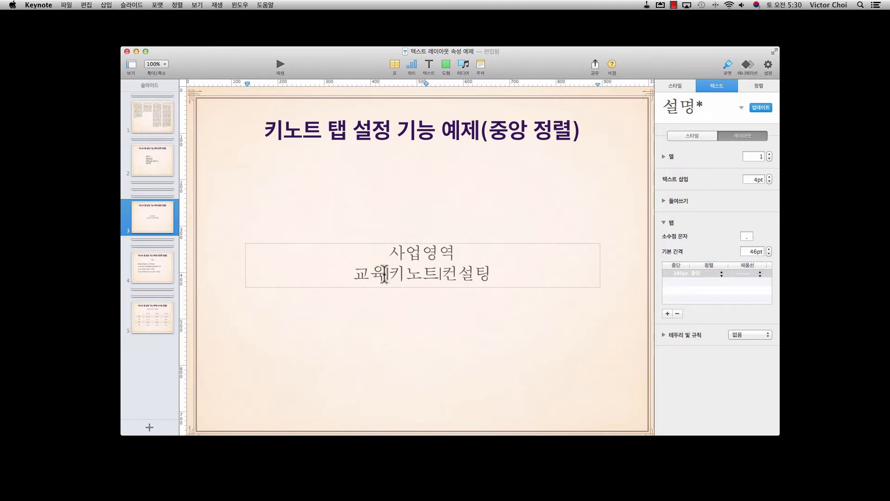
key(Tab)
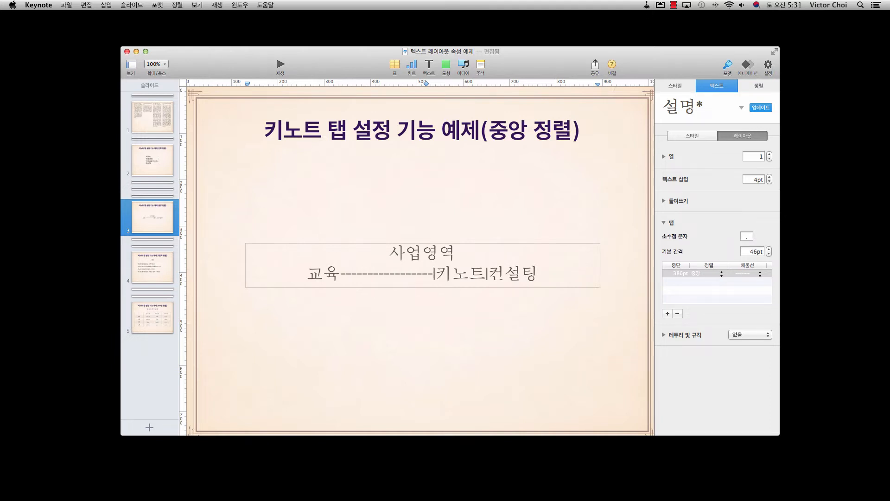
click(489, 277)
key(Tab)
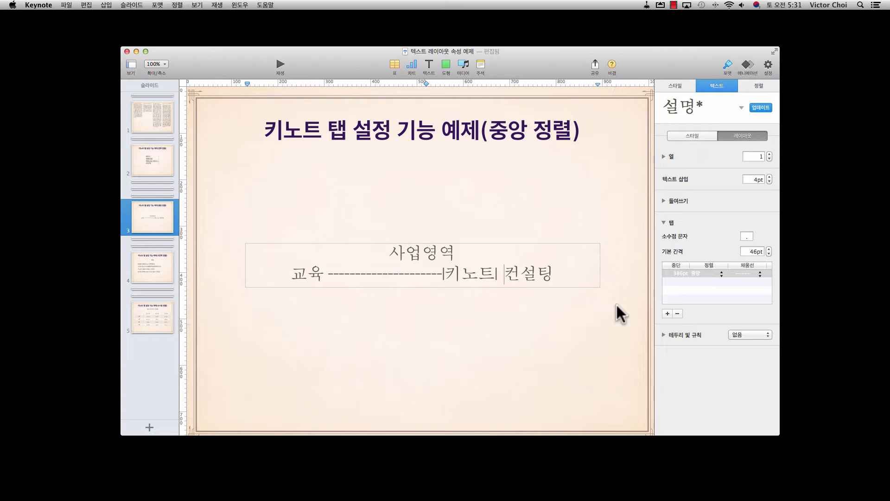
Add a second centred tab stop with a dashed leader to the line and place it at 696 pt
click(667, 313)
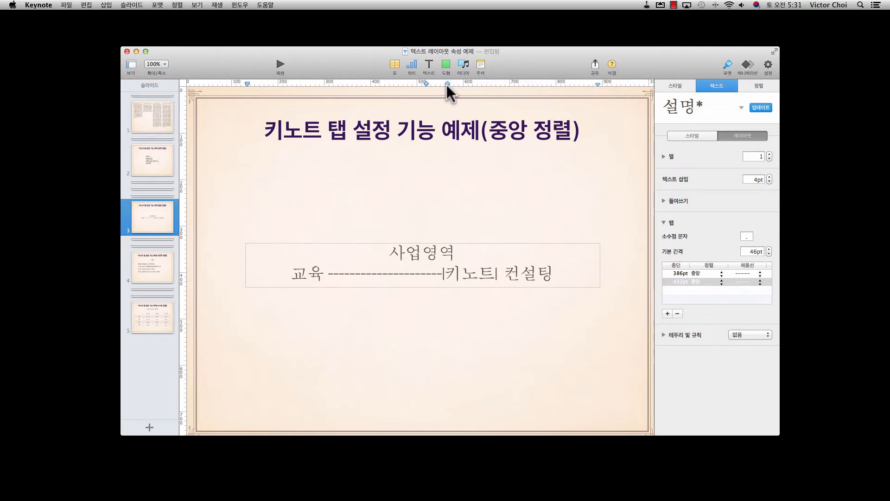
mouse_move(447, 83)
mouse_down()
mouse_move(579, 83)
mouse_move(570, 83)
mouse_up()
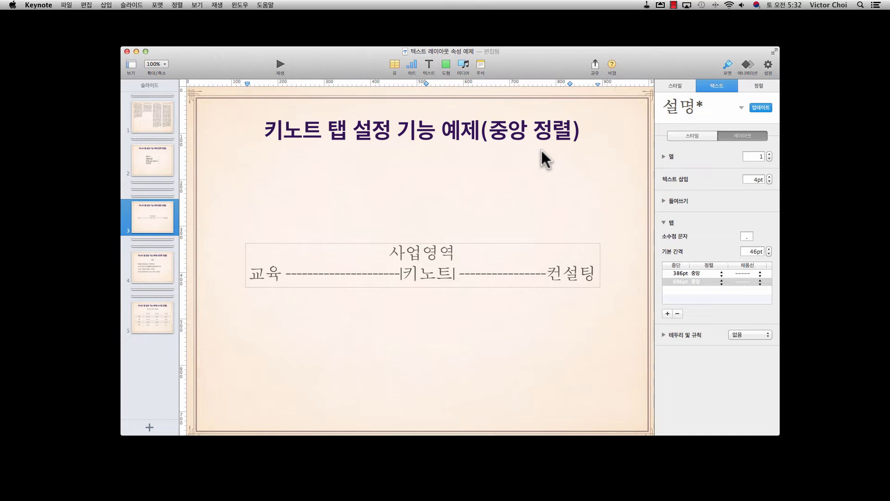
Add a third line "교육|애플솔루션|컨설팅" below, with a tab after "교육" and another before "컨설팅"
key(Right)
key(Right)
key(Right)
key(Return)
key(Tab)
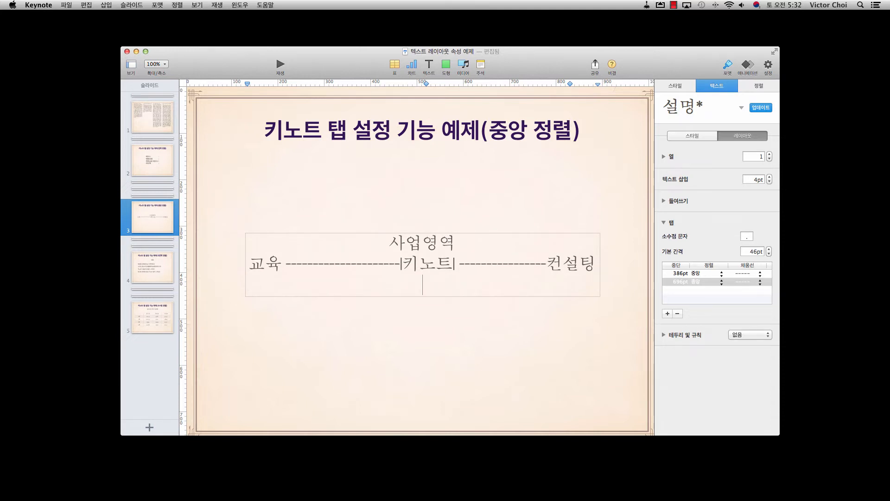
text(ㄱ교육)
key(Tab)
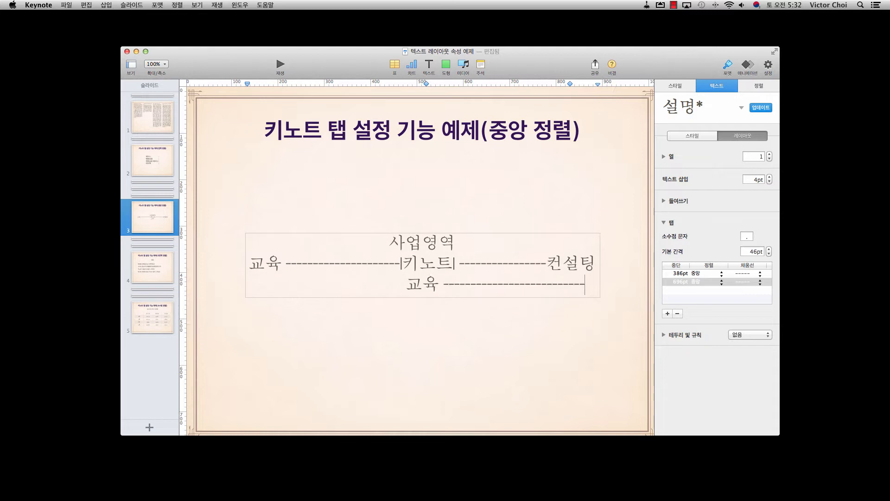
text(|)
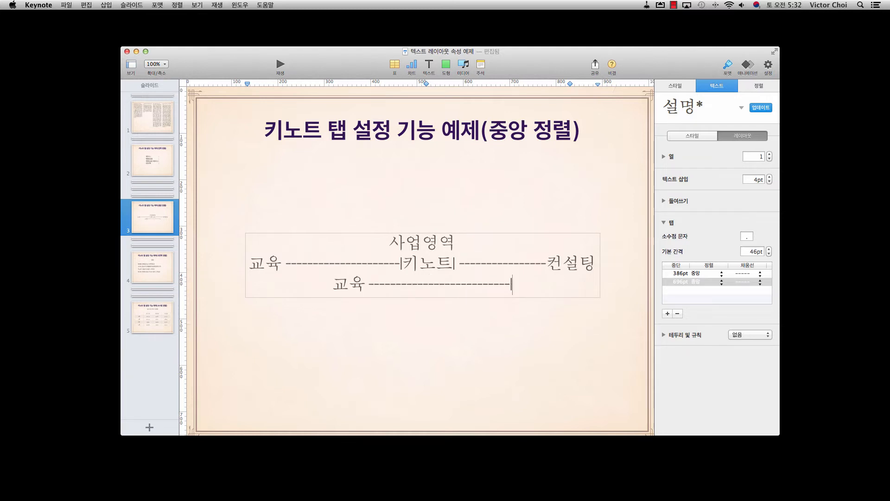
text(애플솔루)
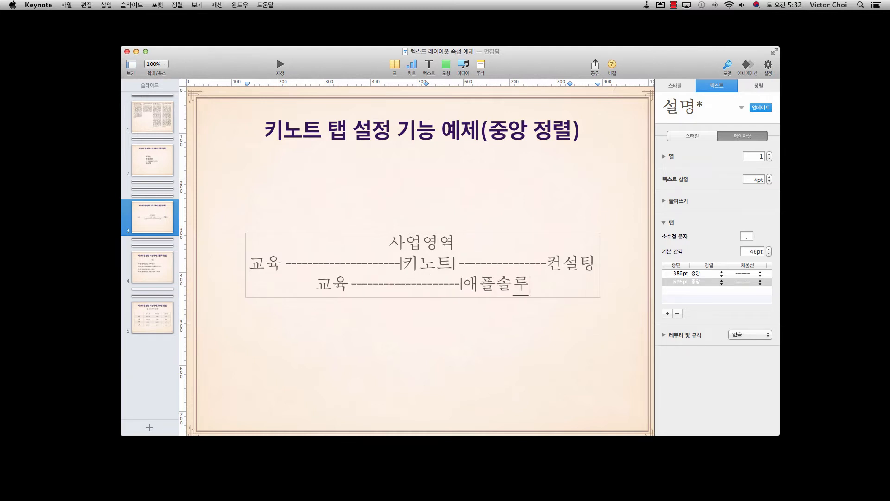
text(션|-------------)
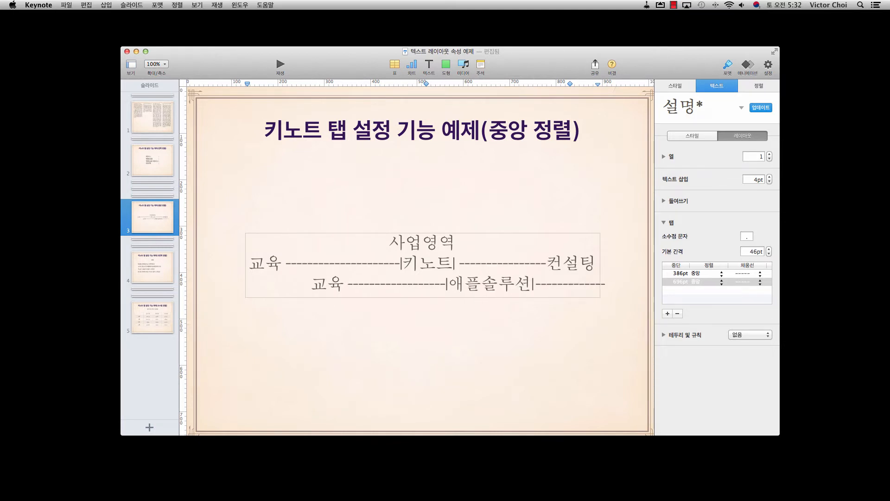
key(Tab)
text(컨설)
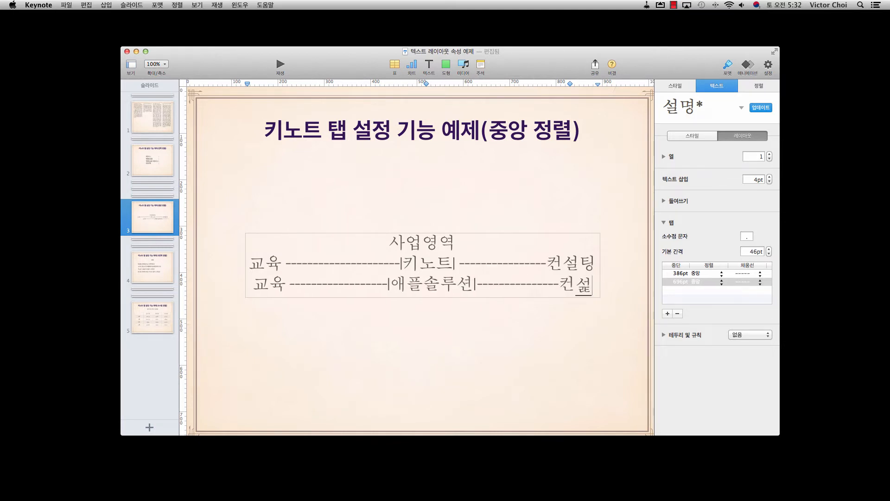
text(팅)
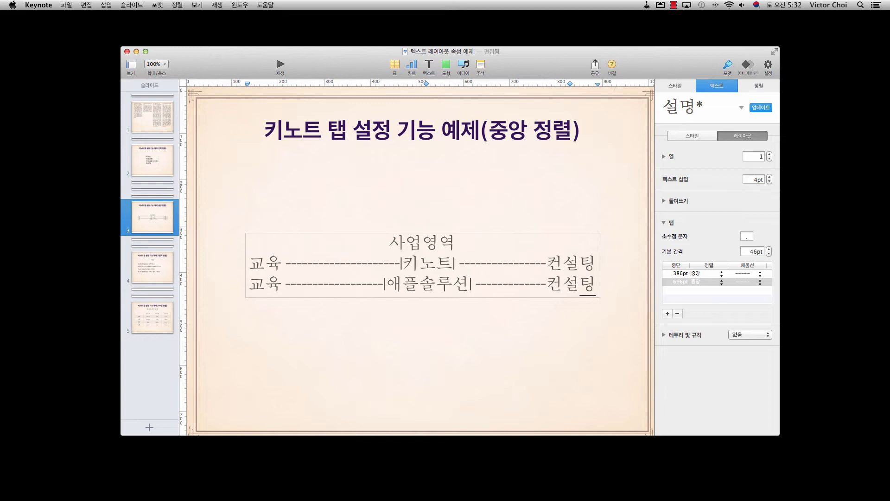
Add a fourth line "교육|프레젠테이션|컨설팅", with a tab after "교육" and another before "컨설팅"
key(Return)
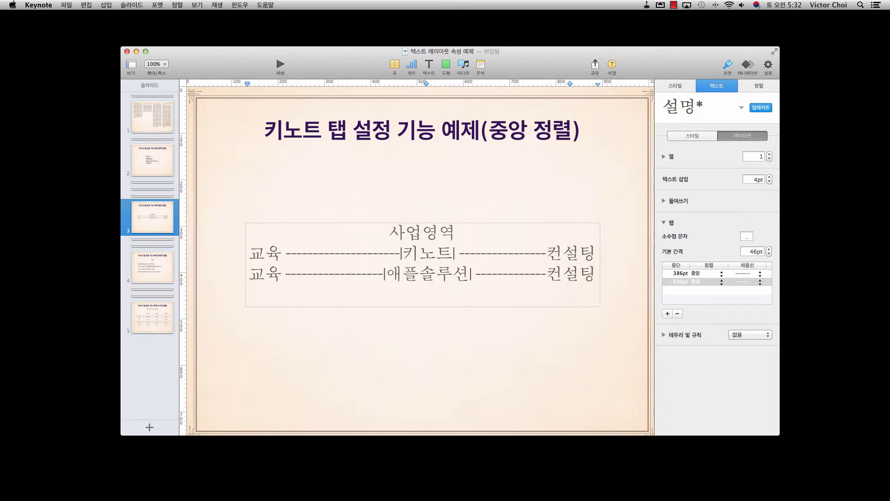
text(교육 --------------------------)
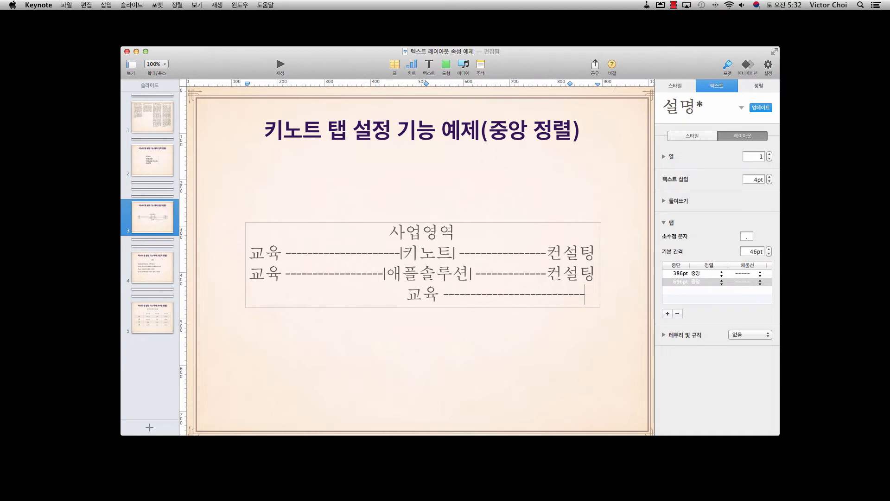
key(Tab)
text(|프레)
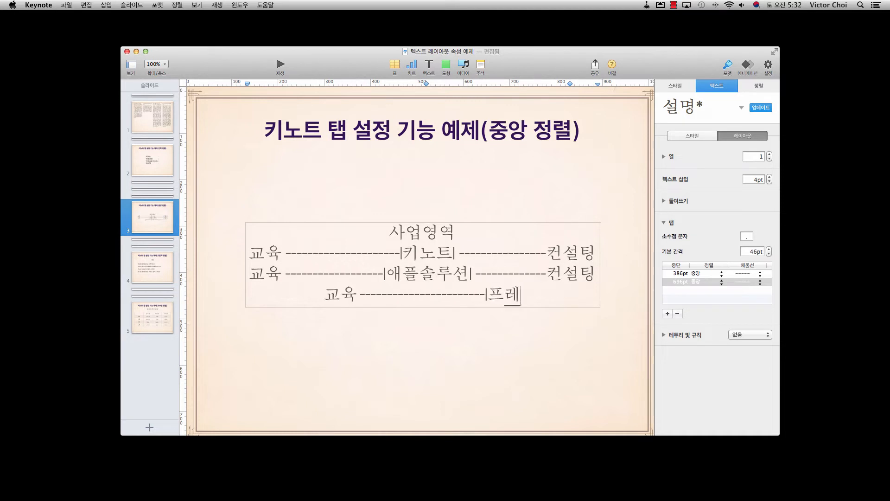
text(젠트이션|)
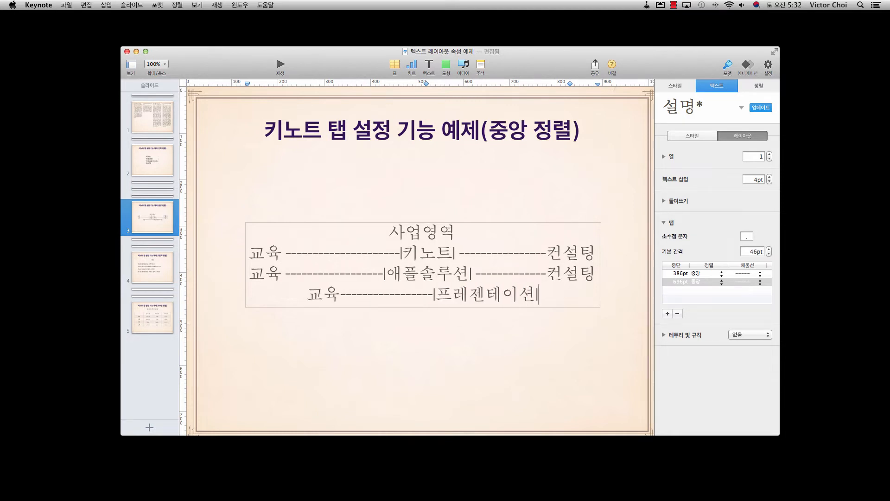
key(Tab)
text(컨설팅)
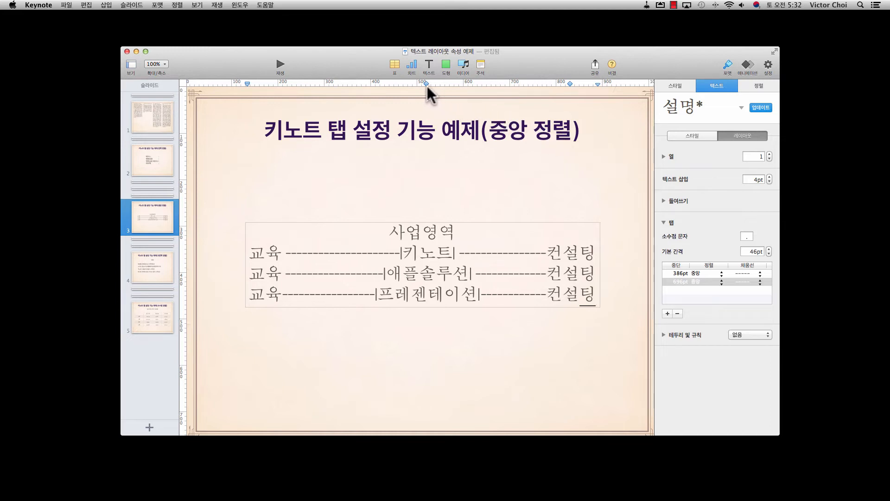
Move the first centred tab stop of all three "교육" lines together to 366 pt
mouse_move(427, 83)
mouse_down()
mouse_move(403, 83)
mouse_move(422, 82)
mouse_up()
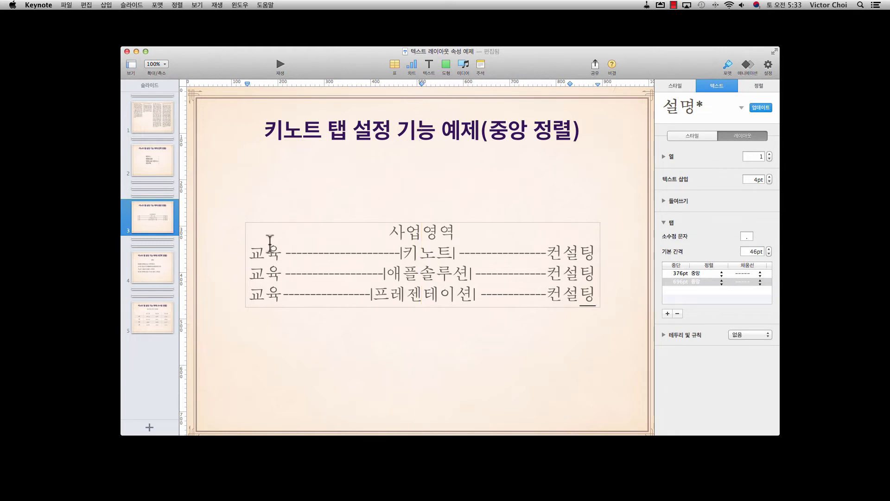
drag(251, 250, 602, 302)
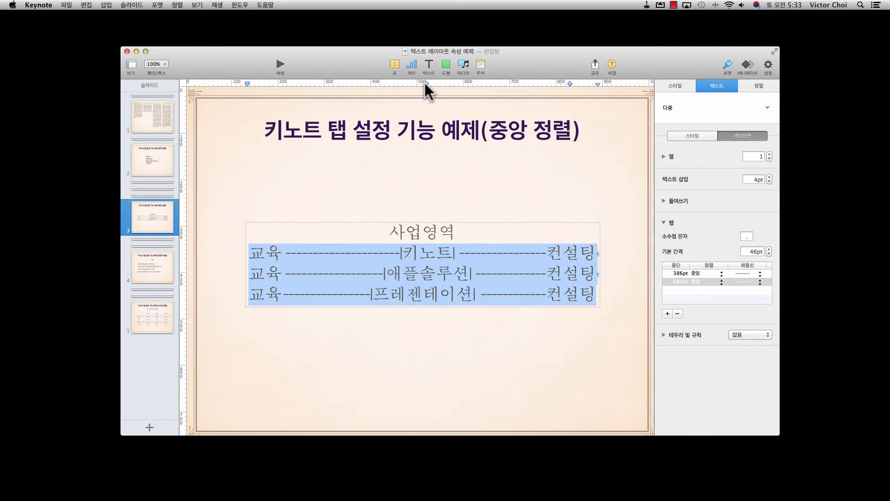
drag(425, 83, 417, 83)
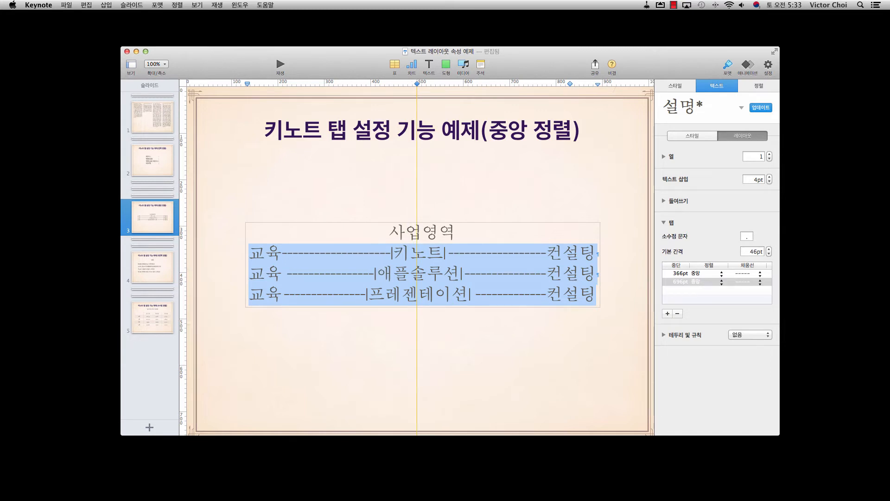
drag(417, 83, 416, 88)
click(429, 326)
Check the first tab stop's position on the "애플솔루션" line and on the "프레젠테이션" line separately
click(422, 272)
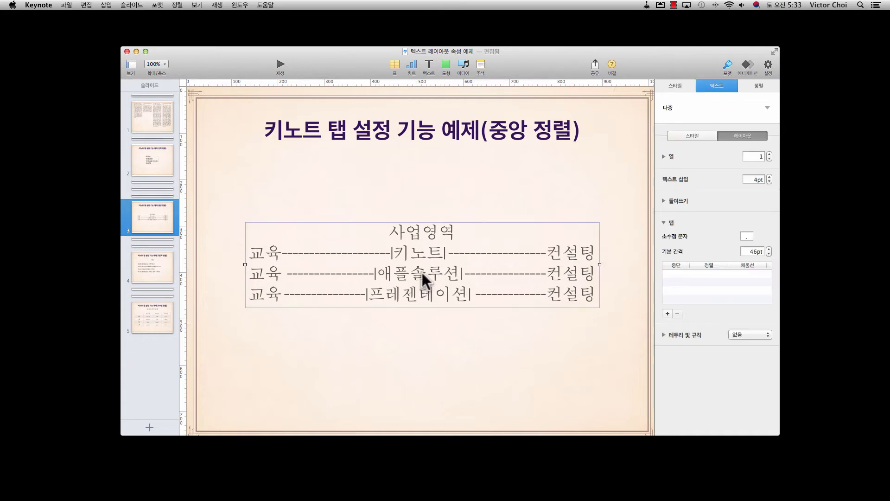
triple_click(422, 271)
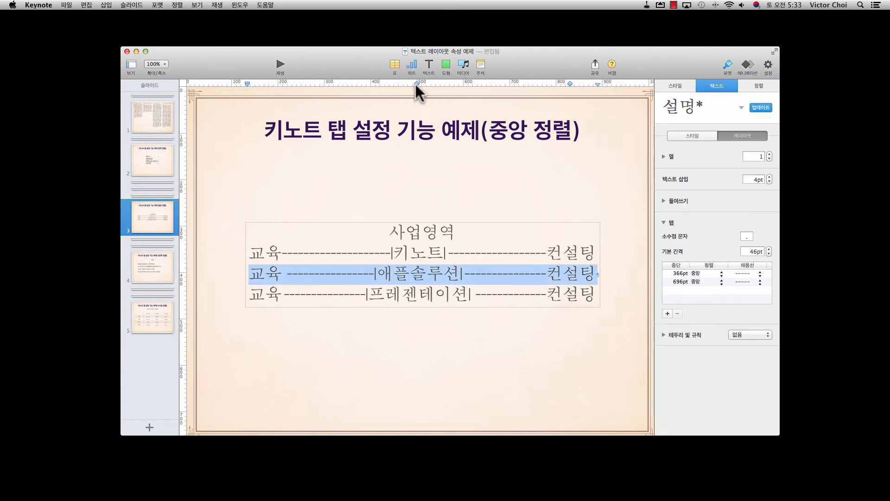
drag(416, 84, 415, 84)
triple_click(428, 293)
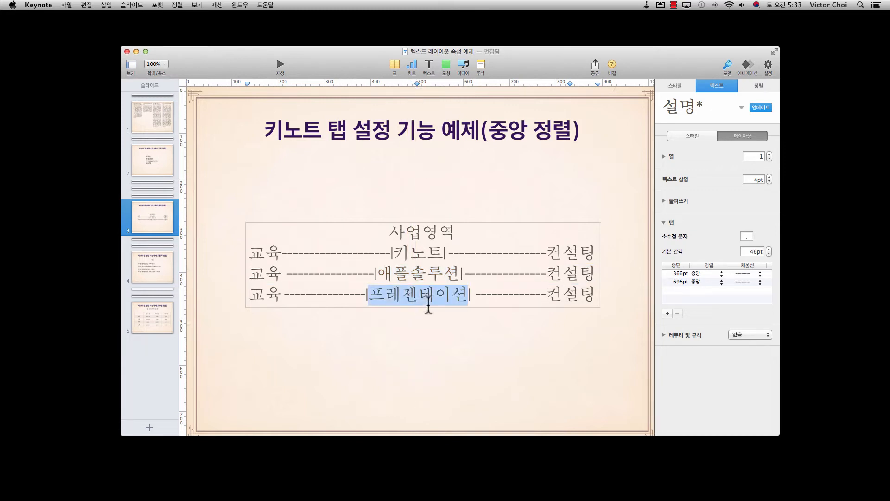
click(428, 295)
triple_click(429, 295)
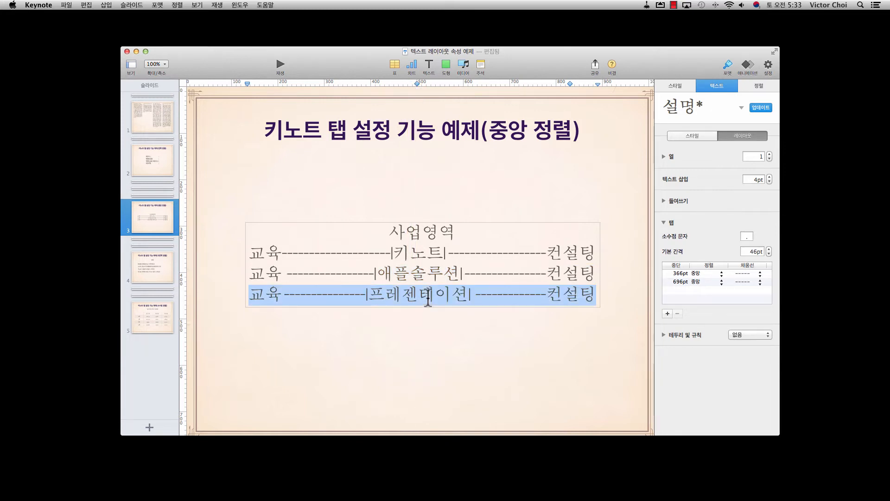
drag(417, 83, 417, 84)
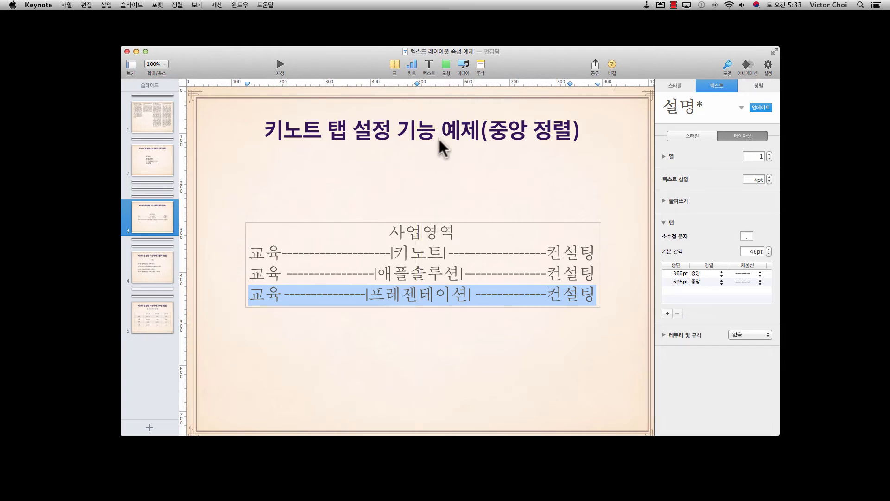
click(443, 341)
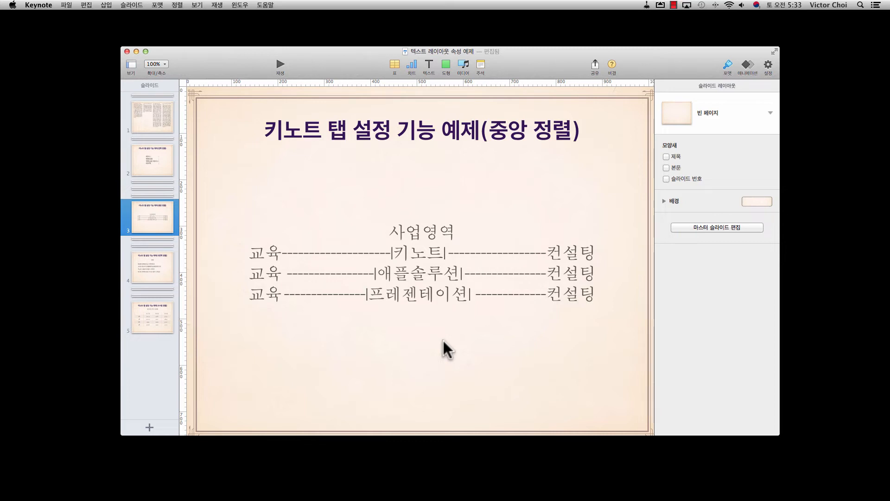
On slide 4, add a right-aligned (오른쪽) tab stop with a dotted leader to the line "대부분 콘퍼런스는 지루하다3"
click(156, 270)
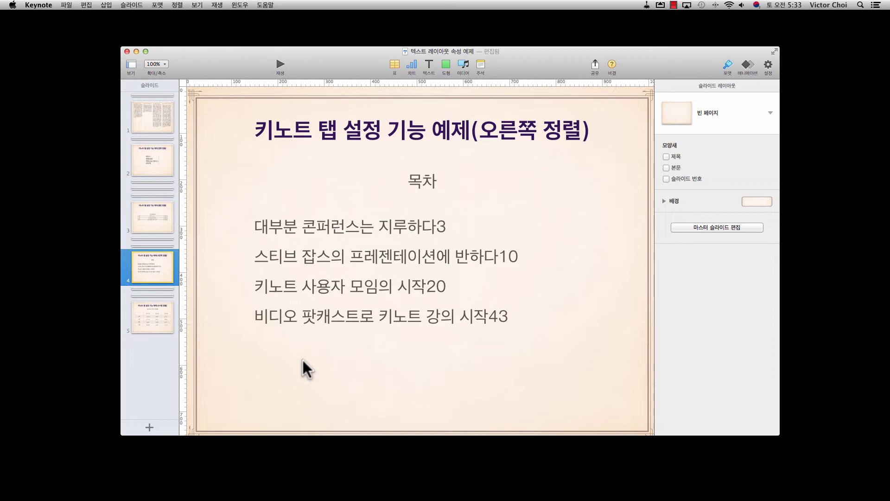
click(360, 270)
double_click(360, 271)
click(435, 225)
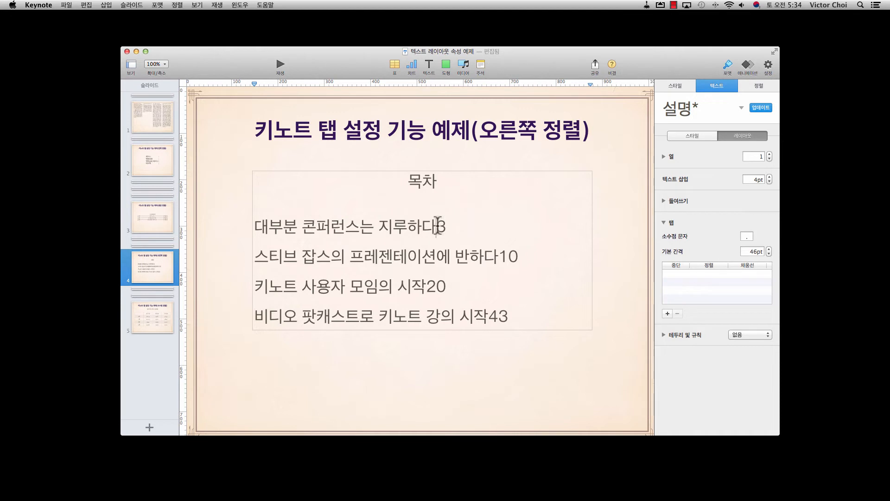
click(668, 314)
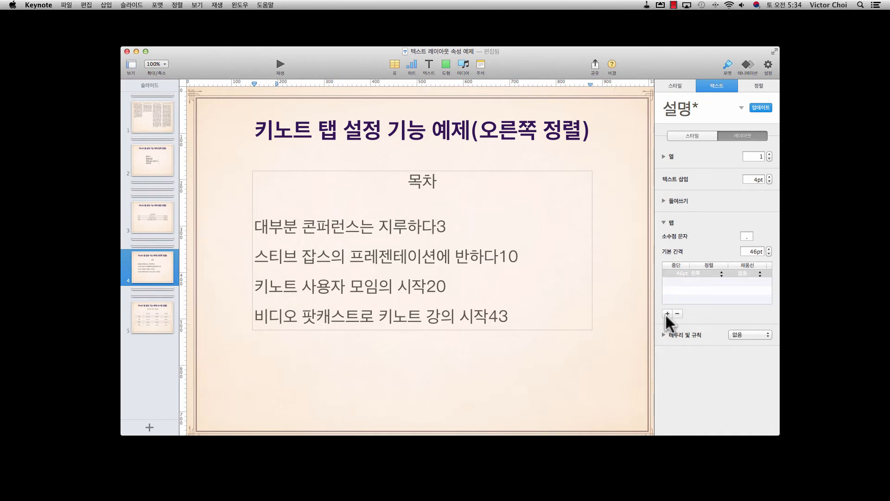
click(718, 272)
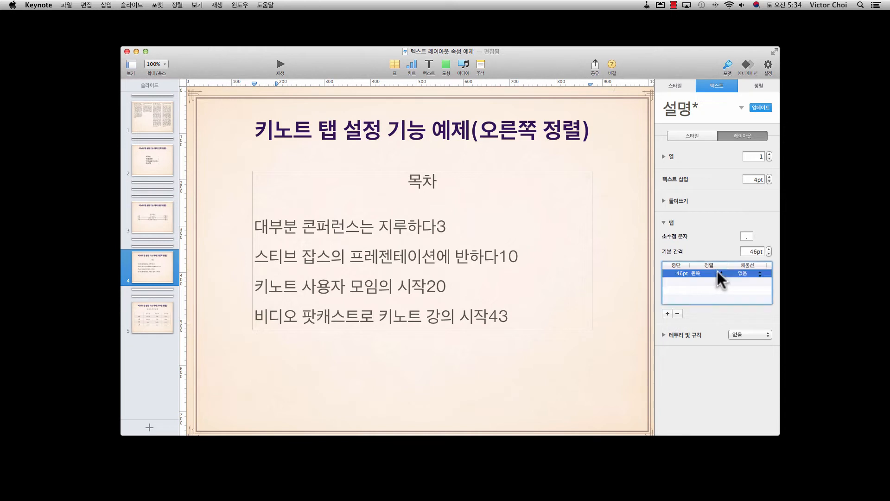
click(721, 274)
click(710, 297)
click(759, 274)
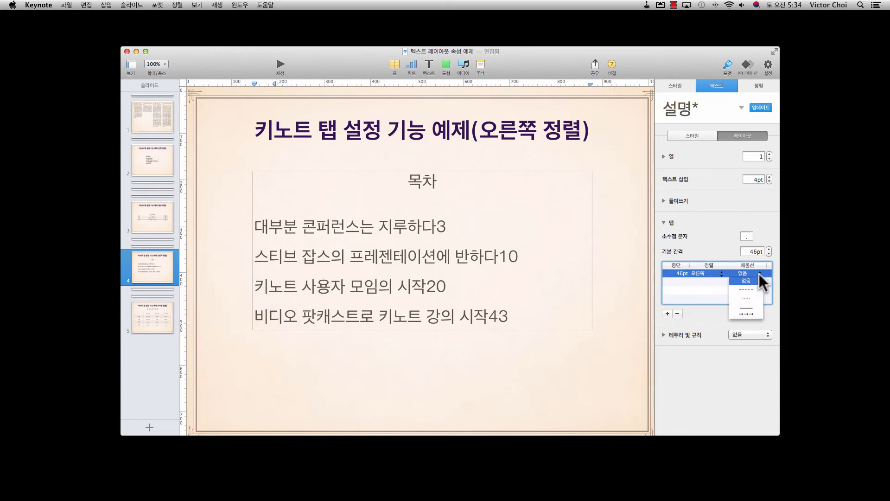
click(743, 297)
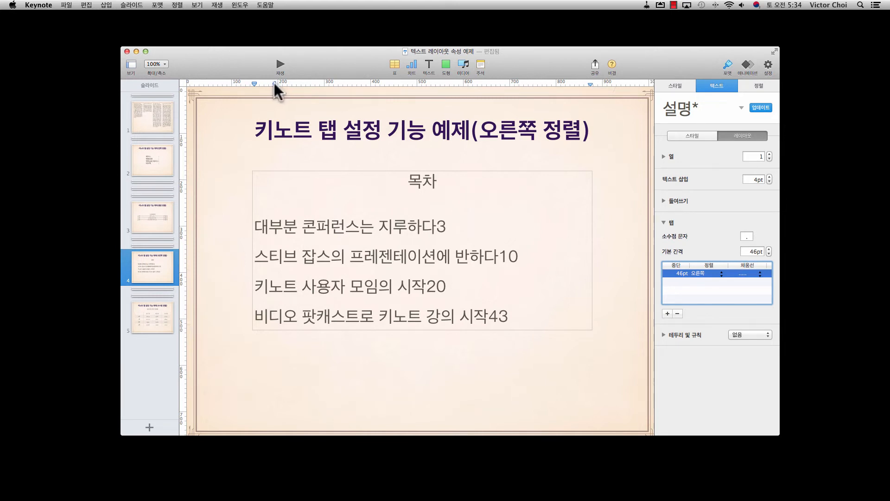
Move the right-aligned tab stop to 711 pt and insert a tab before the page number 3 in that line
mouse_move(274, 84)
mouse_down()
mouse_move(283, 93)
mouse_move(513, 96)
mouse_up()
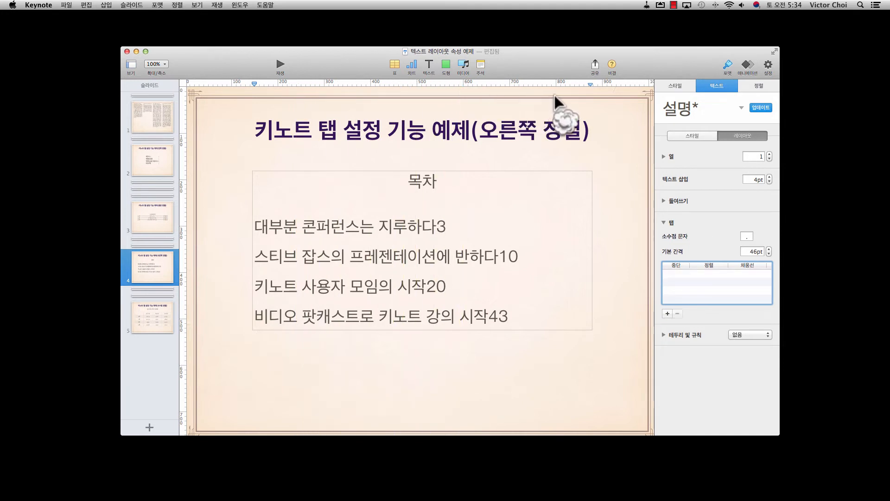
drag(565, 83, 583, 84)
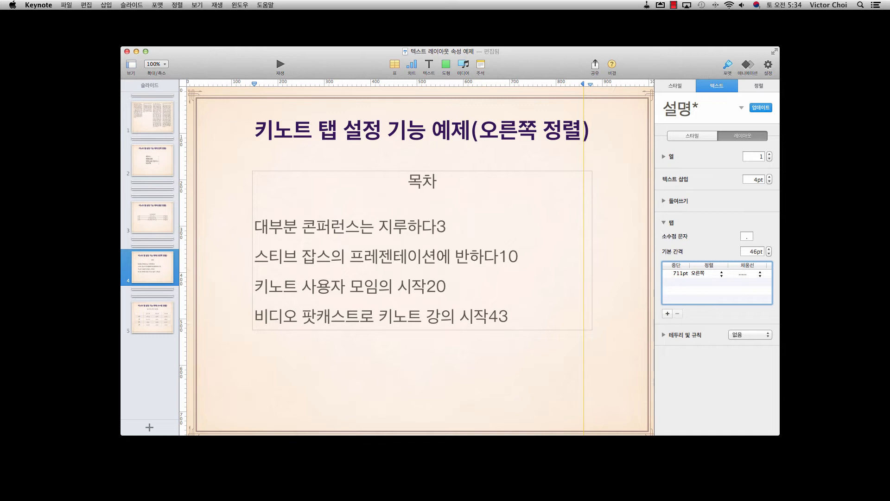
drag(583, 84, 583, 83)
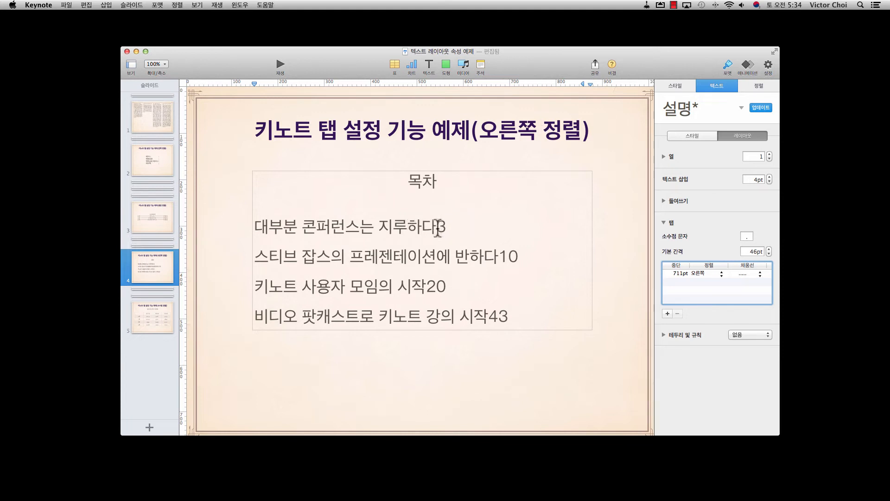
click(437, 228)
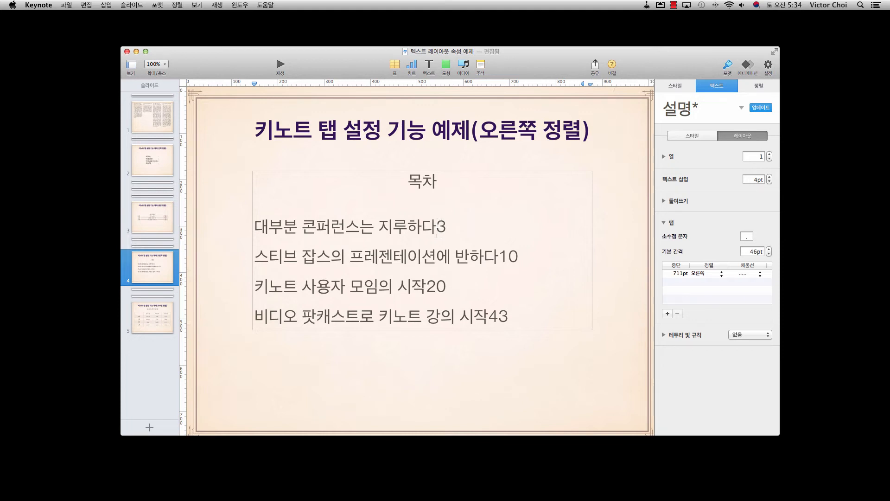
key(Tab)
Copy the style of the line "대부분 콘퍼런스는 지루하다" and paste it onto the three lines below it
drag(587, 226, 256, 215)
triple_click(264, 223)
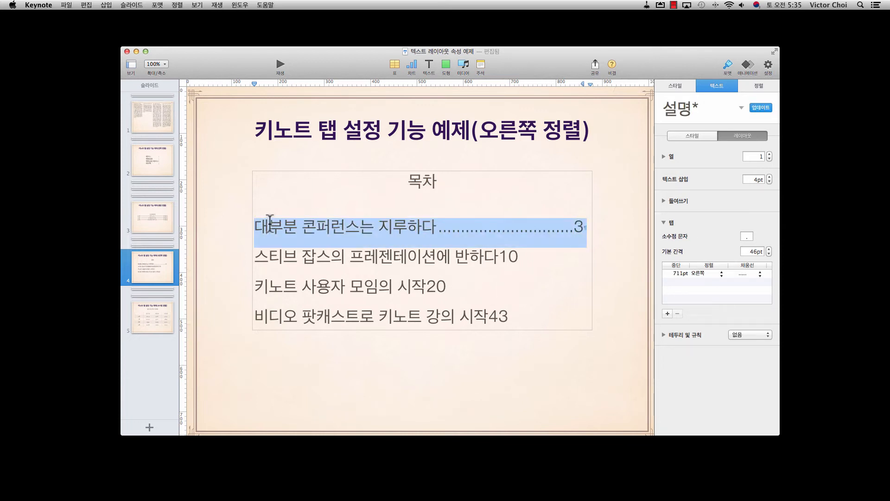
click(157, 4)
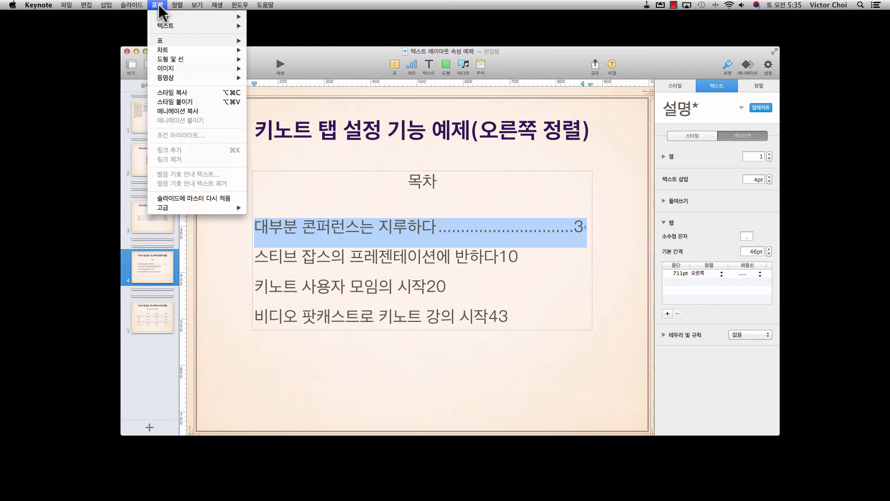
click(180, 94)
click(255, 254)
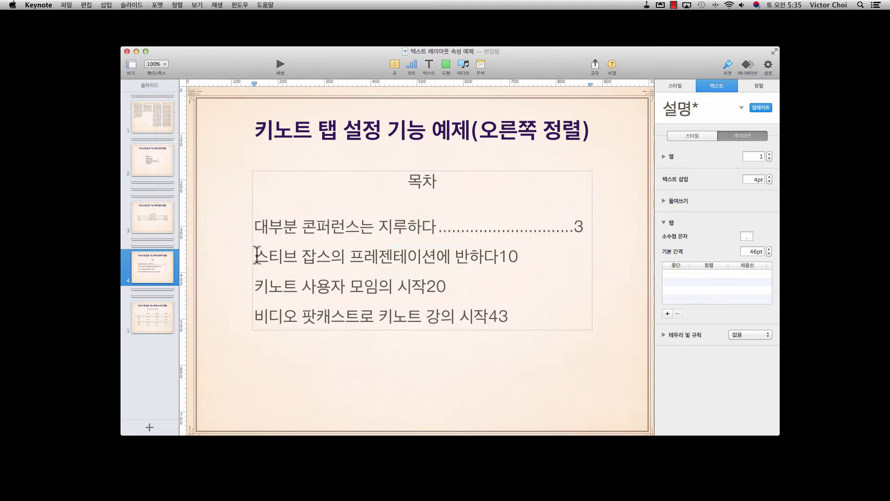
drag(255, 254, 539, 320)
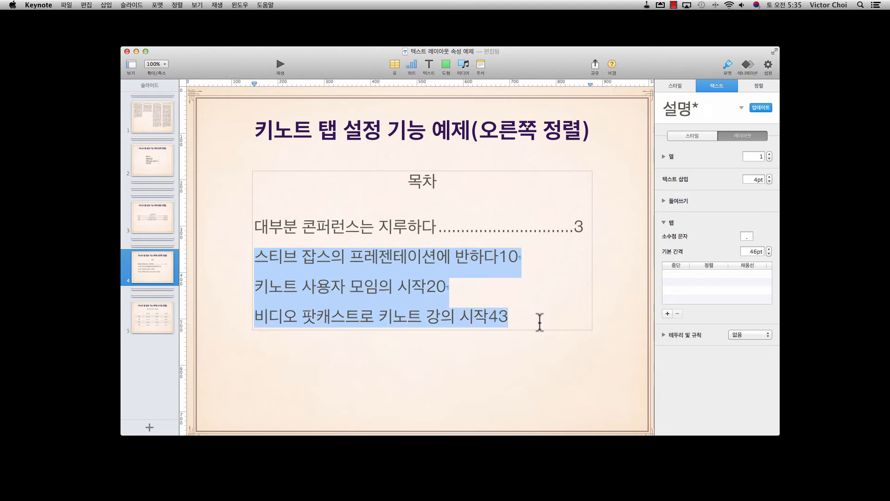
click(157, 5)
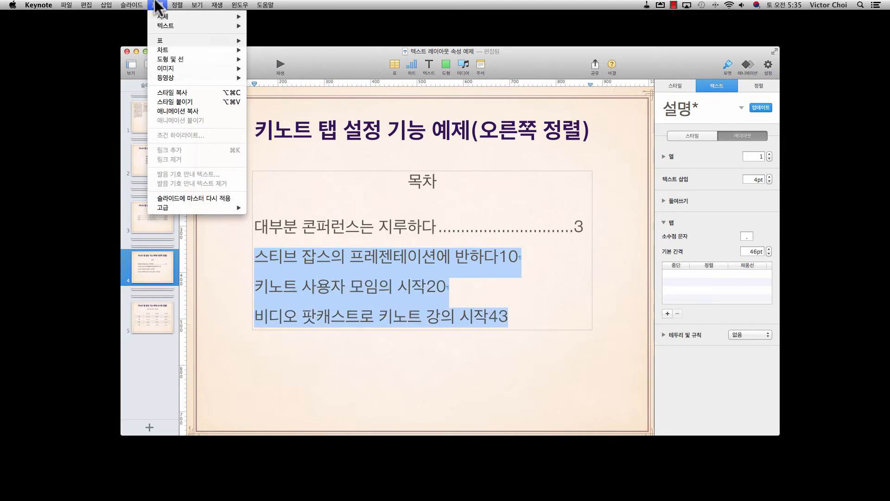
click(179, 102)
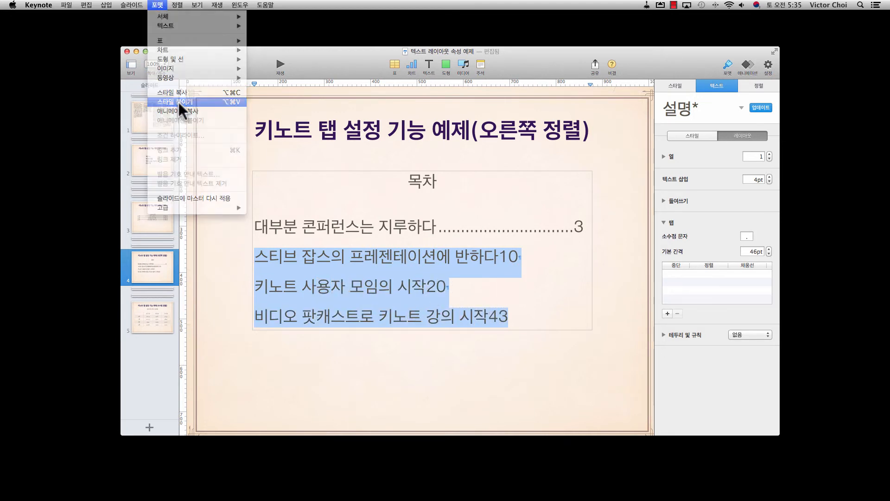
Insert a tab before the page numbers 10, 20 and 43 in the last three contents lines
click(500, 258)
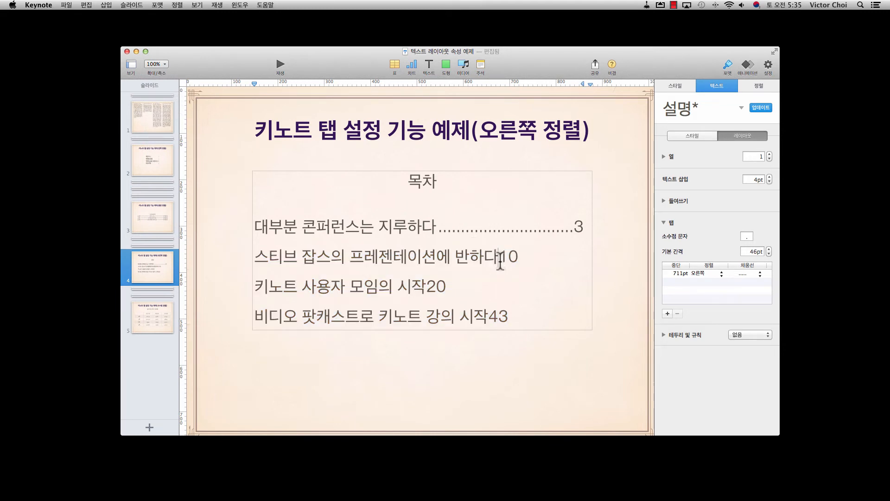
key(Tab)
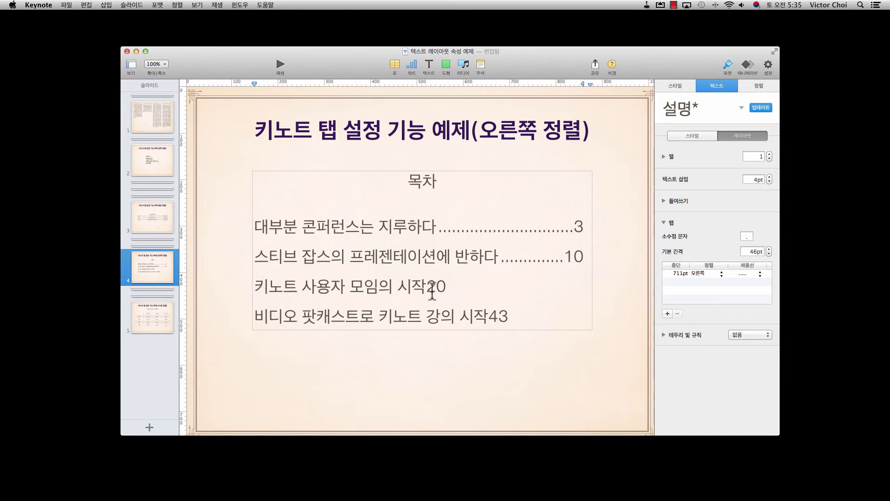
click(427, 290)
key(Tab)
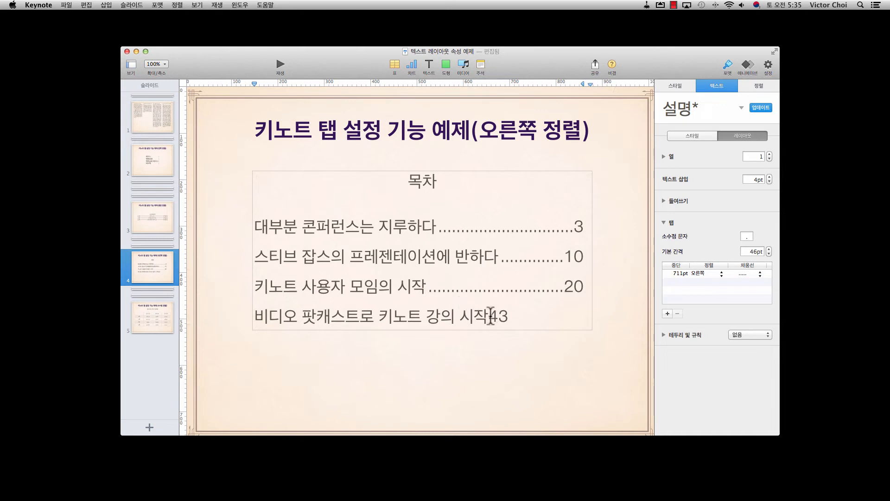
click(490, 318)
key(Tab)
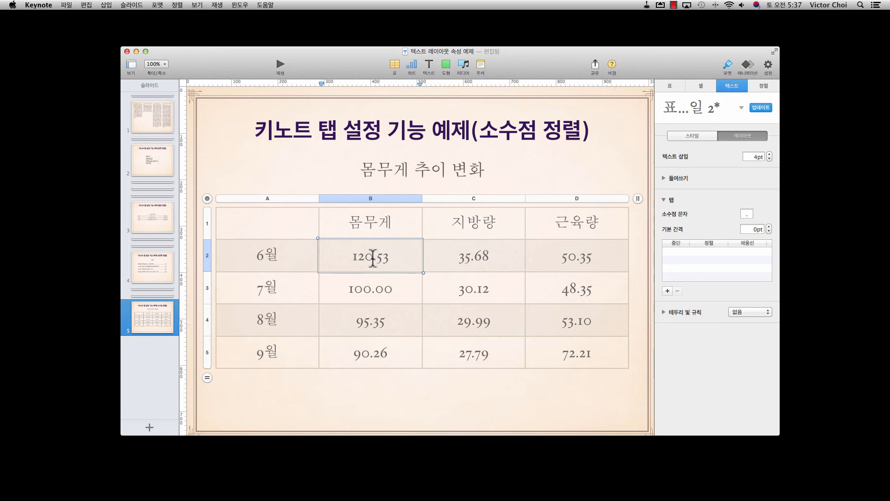
Add a tab stop to the 6월 cell of the 몸무게 column in slide 5's table
click(668, 291)
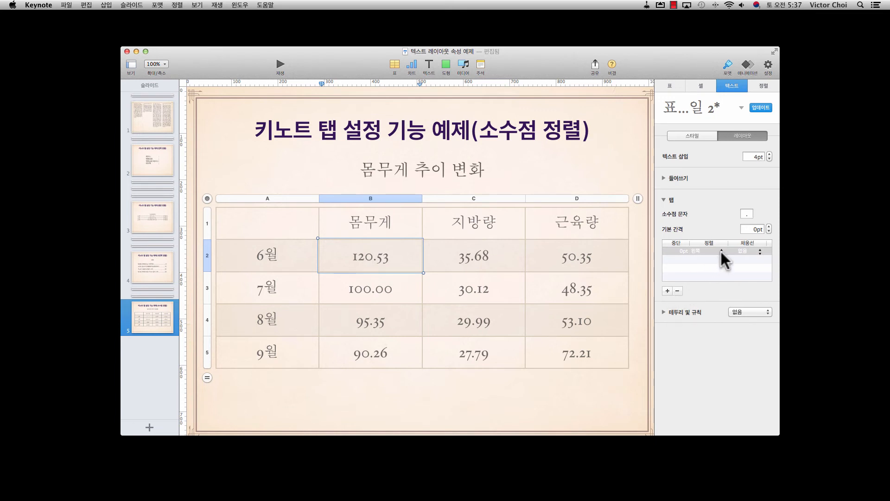